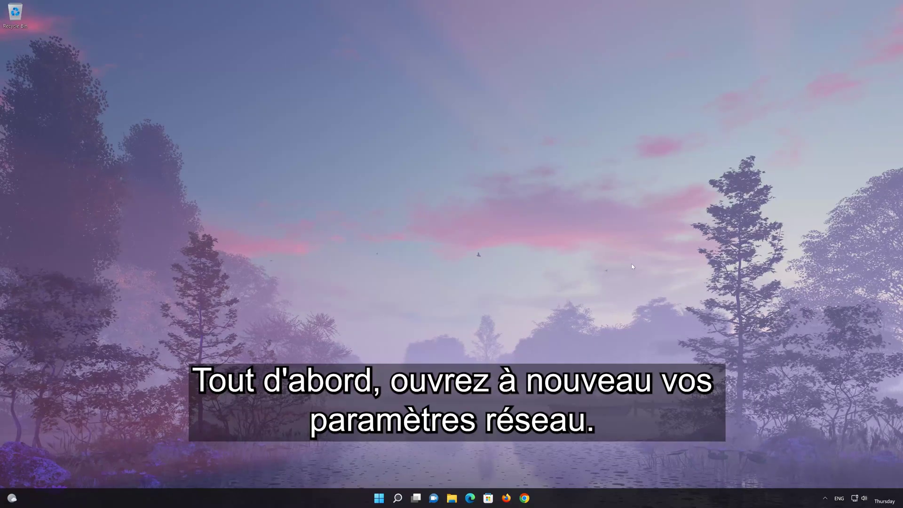
Launch Windows Settings from the pinned apps in the Start menu
{"action": "left_click", "coordinate": [378, 502]}
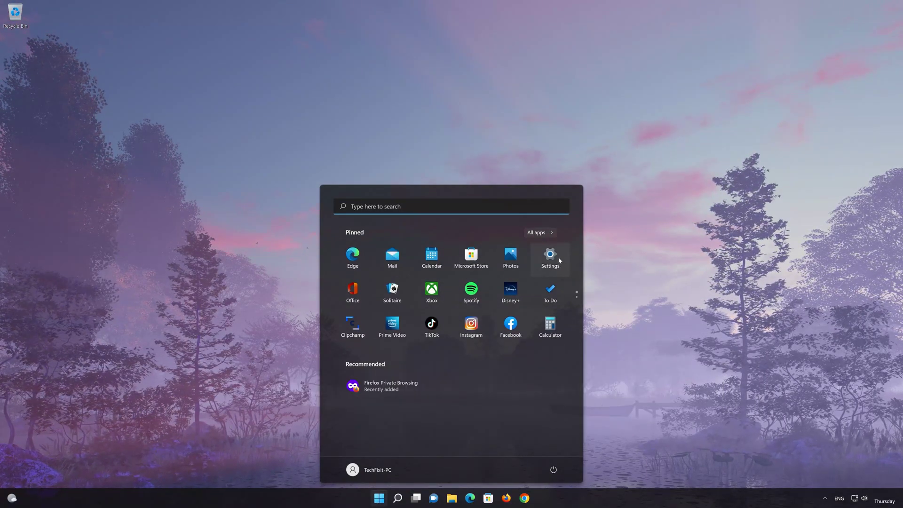
{"action": "left_click", "coordinate": [550, 258]}
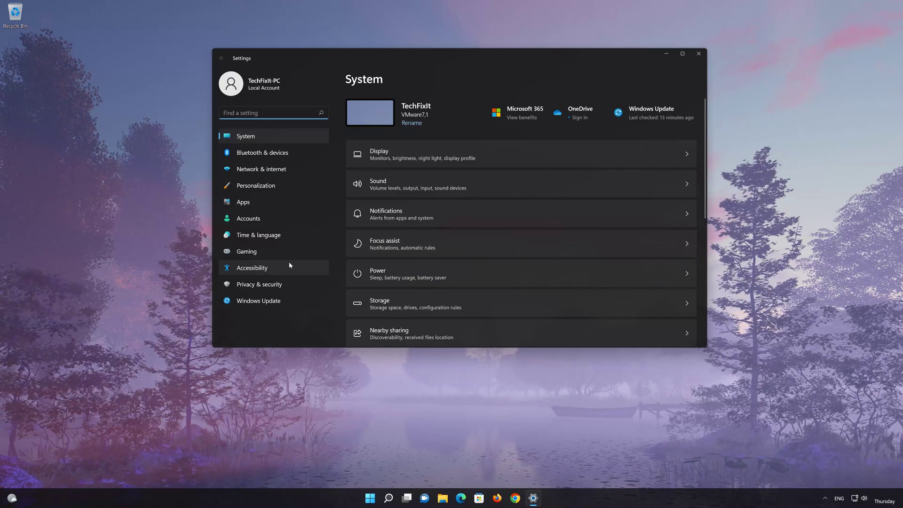
Go to Network & internet > Ethernet and scroll to the IP and DNS assignment details
{"action": "left_click", "coordinate": [288, 166]}
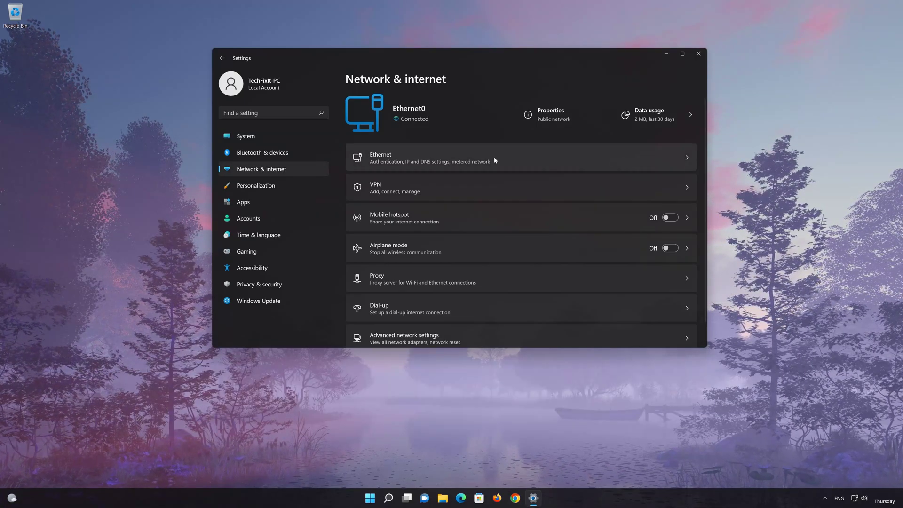
{"action": "left_click", "coordinate": [535, 162]}
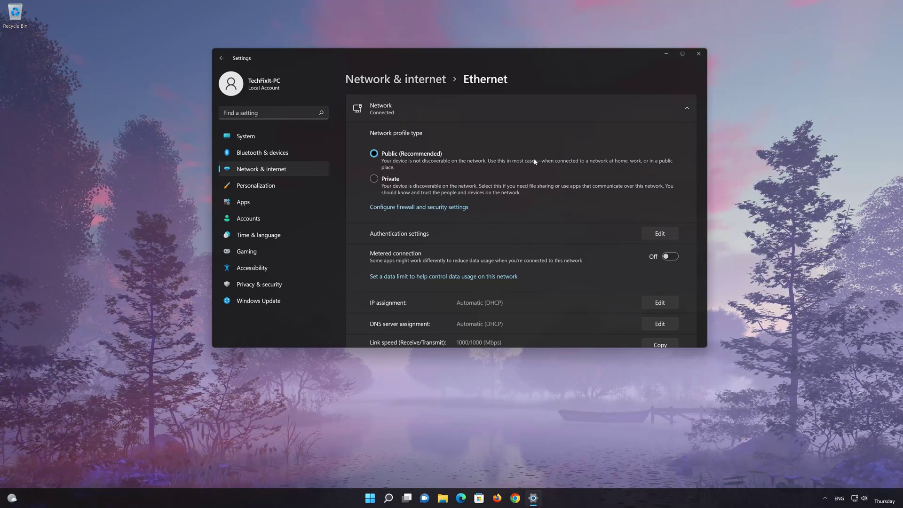
{"action": "scroll", "coordinate": [535, 162], "scroll_direction": "down", "scroll_amount": 3}
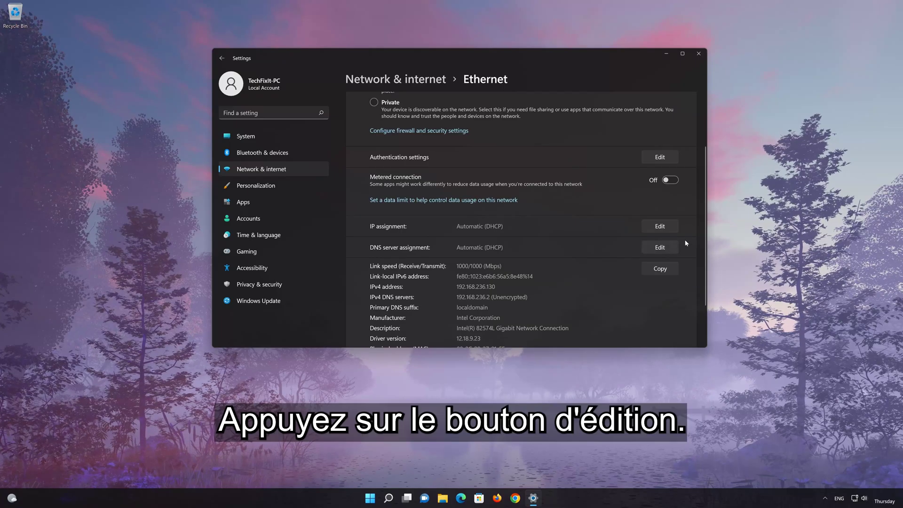
Edit Ethernet DNS to Manual with IPv4 on and preferred DNS 8.8.8.8, Encrypted only (DNS over HTTPS)
{"action": "left_click", "coordinate": [665, 248]}
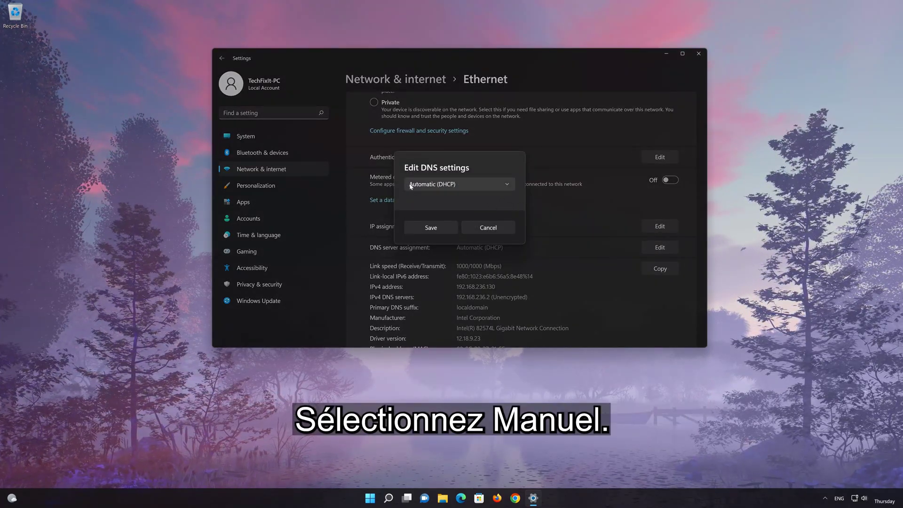
{"action": "left_click", "coordinate": [460, 185]}
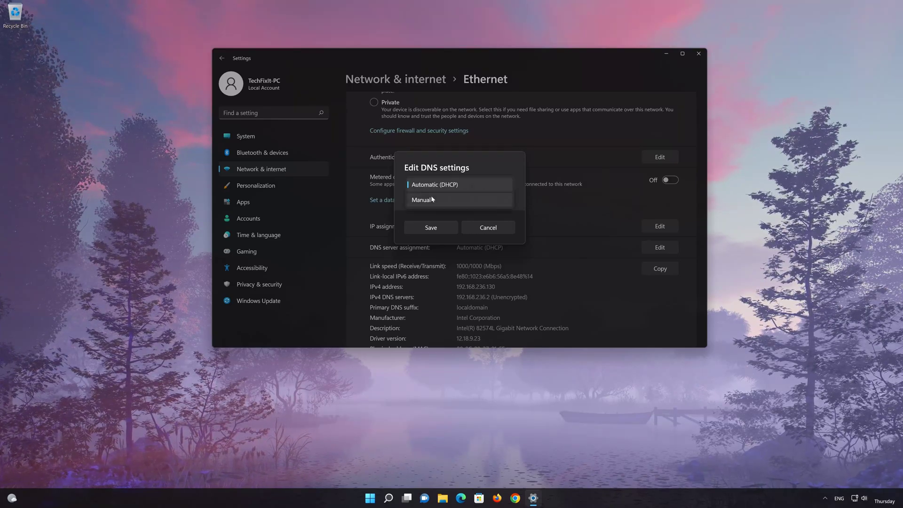
{"action": "left_click", "coordinate": [443, 201]}
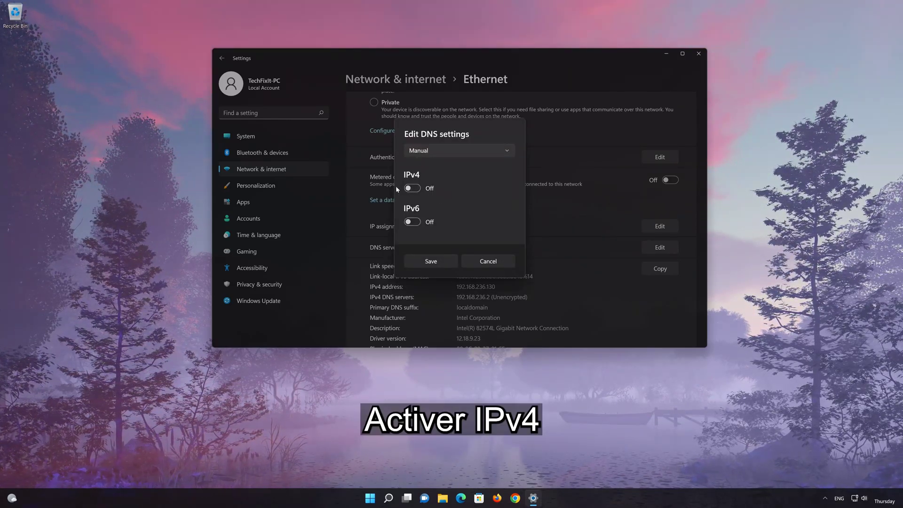
{"action": "left_click", "coordinate": [420, 189]}
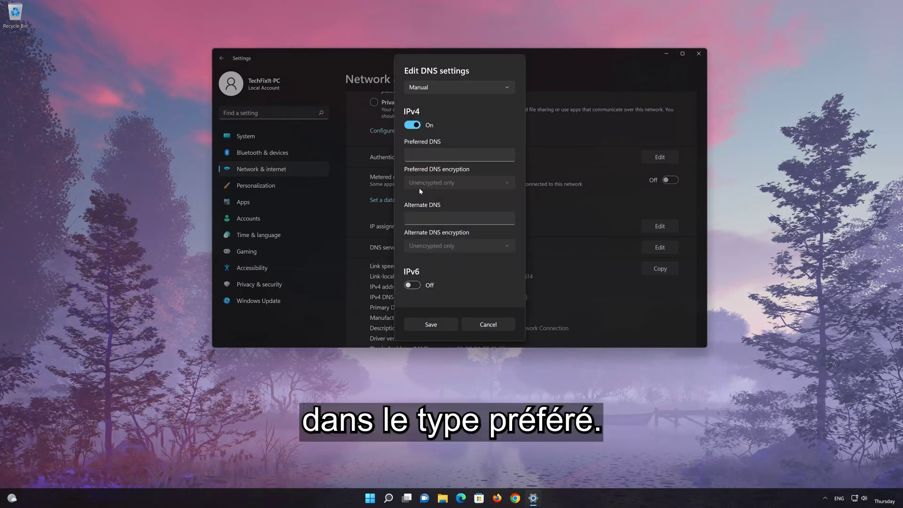
{"action": "key", "text": "Tab"}
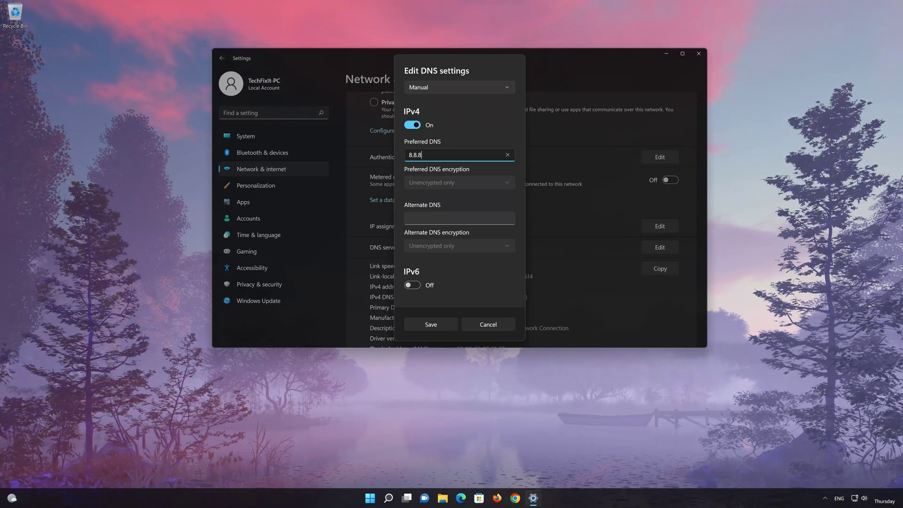
{"action": "type", "text": "8.8.8.8"}
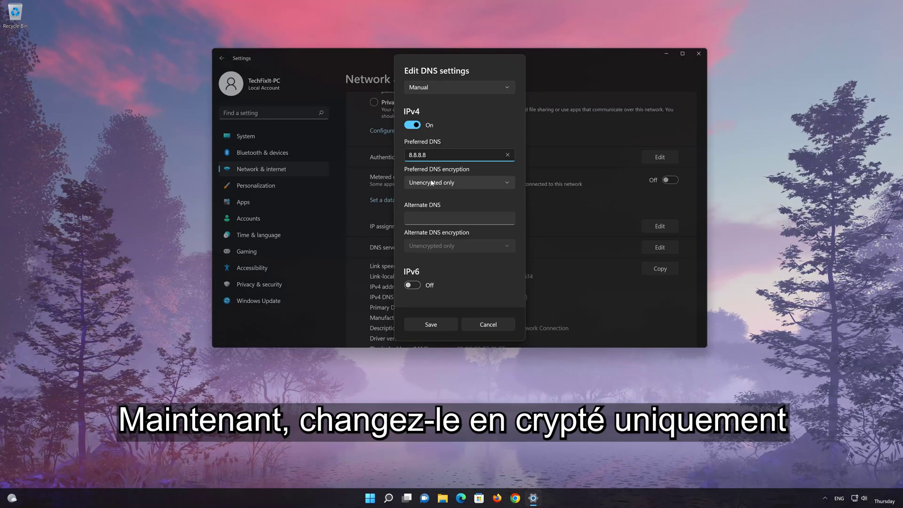
{"action": "left_click", "coordinate": [453, 182]}
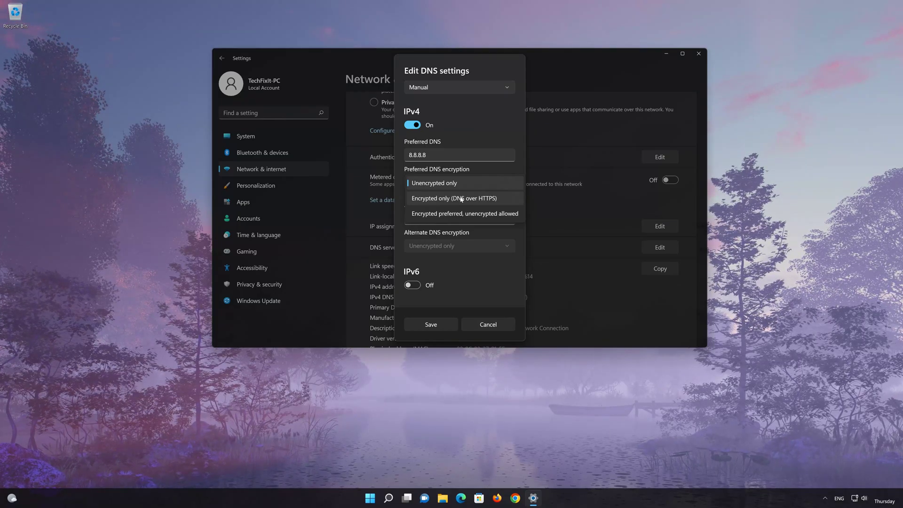
{"action": "left_click", "coordinate": [461, 199]}
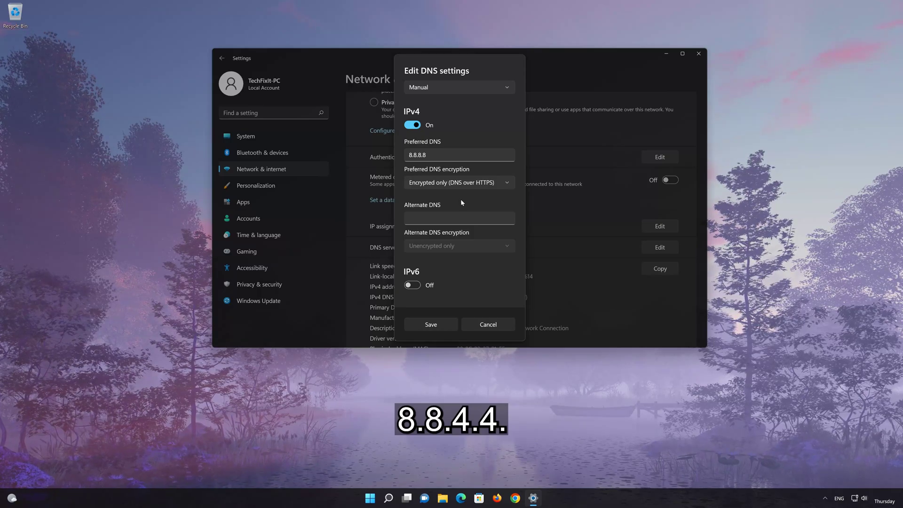
Add alternate DNS 8.8.4.4 as Encrypted only (DNS over HTTPS) and save the manual DNS servers
{"action": "left_click", "coordinate": [460, 218]}
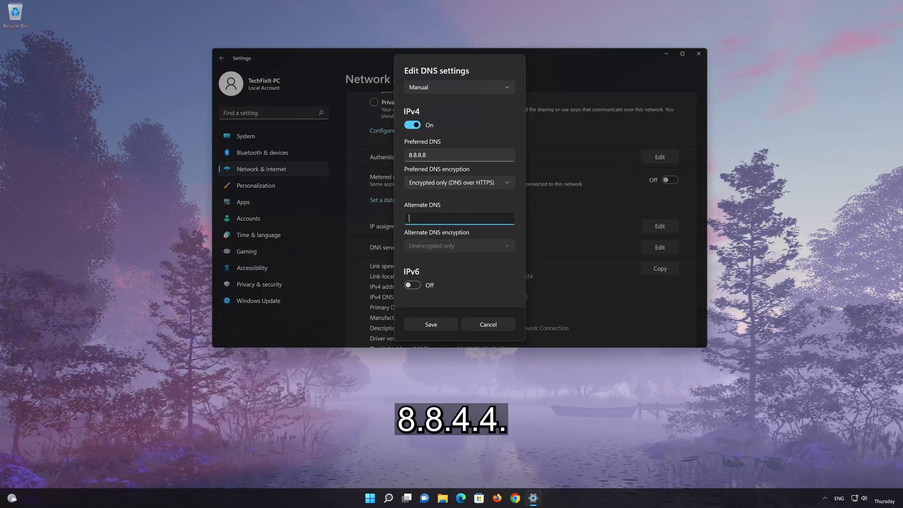
{"action": "type", "text": "8."}
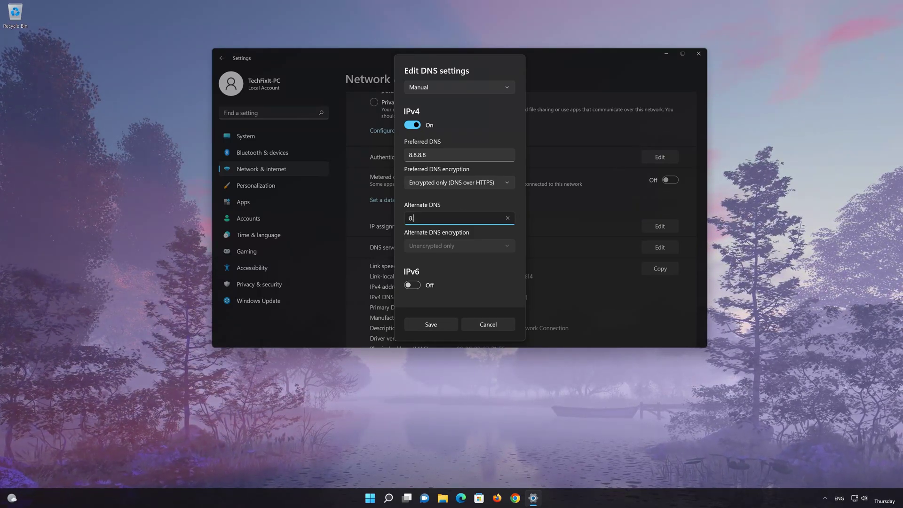
{"action": "type", "text": "8.4.4"}
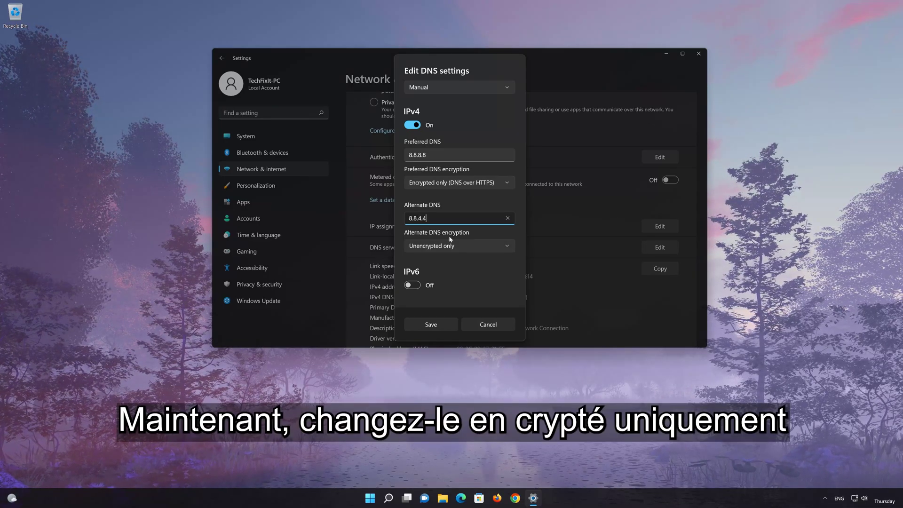
{"action": "left_click", "coordinate": [448, 246]}
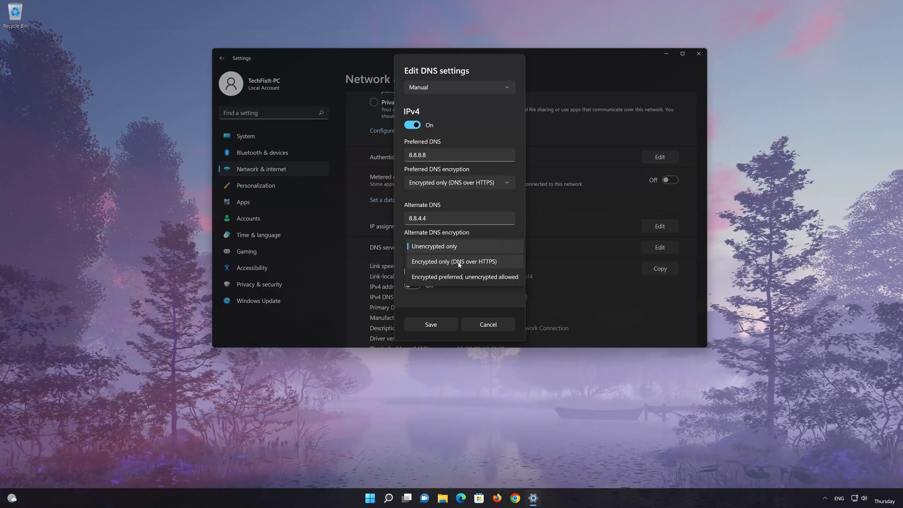
{"action": "left_click", "coordinate": [459, 262]}
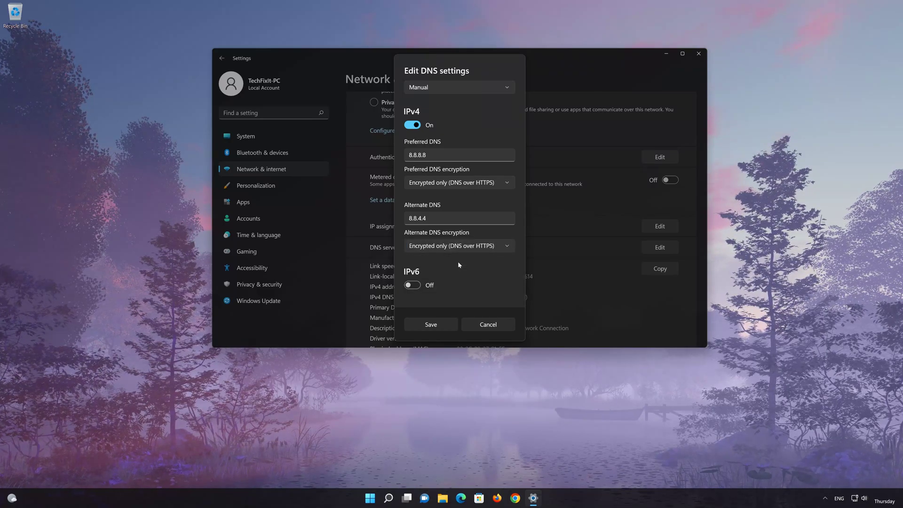
{"action": "left_click", "coordinate": [430, 325]}
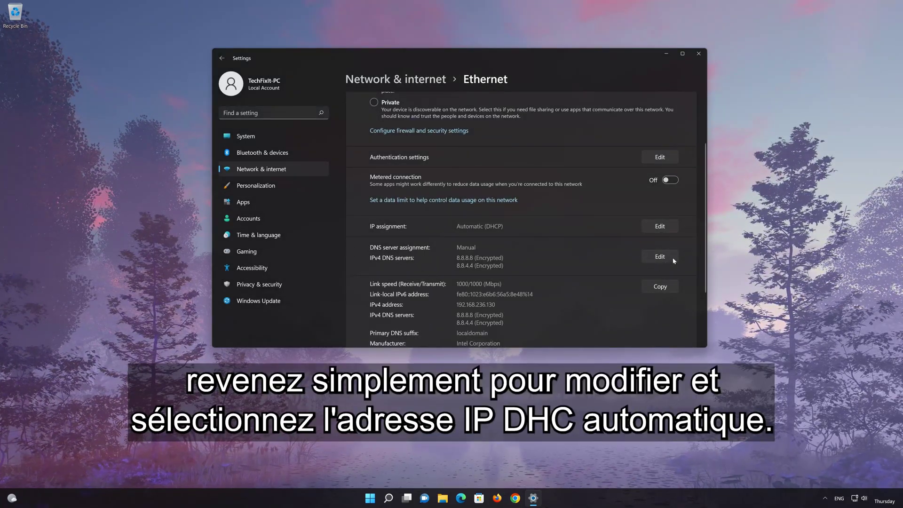
Switch the Ethernet DNS server assignment back to Automatic (DHCP) and save it
{"action": "left_click", "coordinate": [661, 258]}
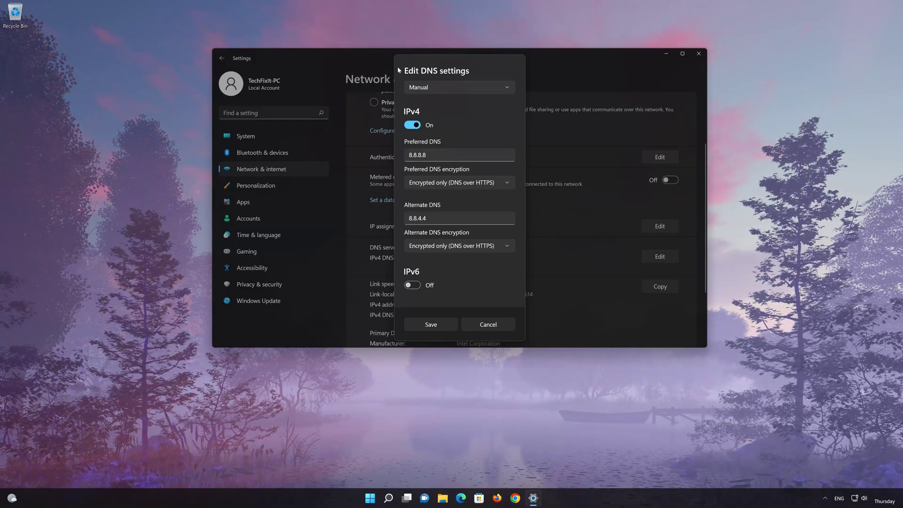
{"action": "left_click", "coordinate": [432, 86]}
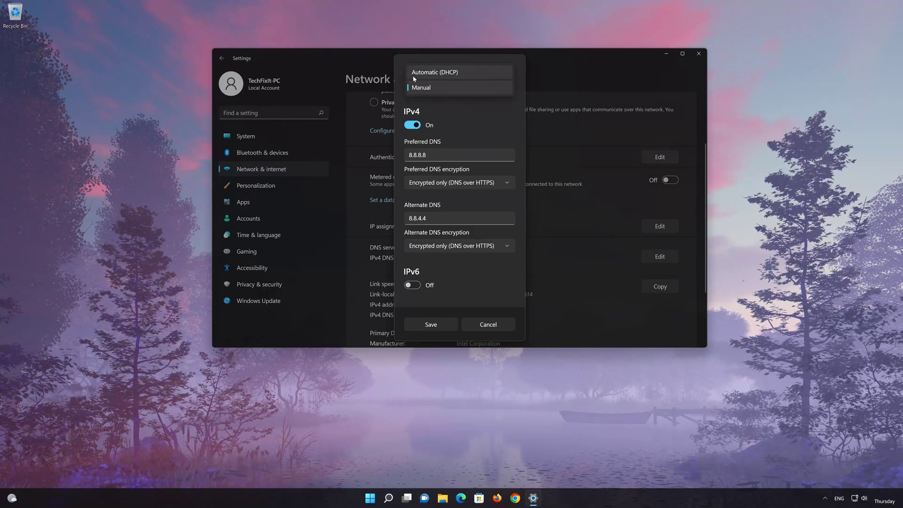
{"action": "left_click", "coordinate": [458, 73]}
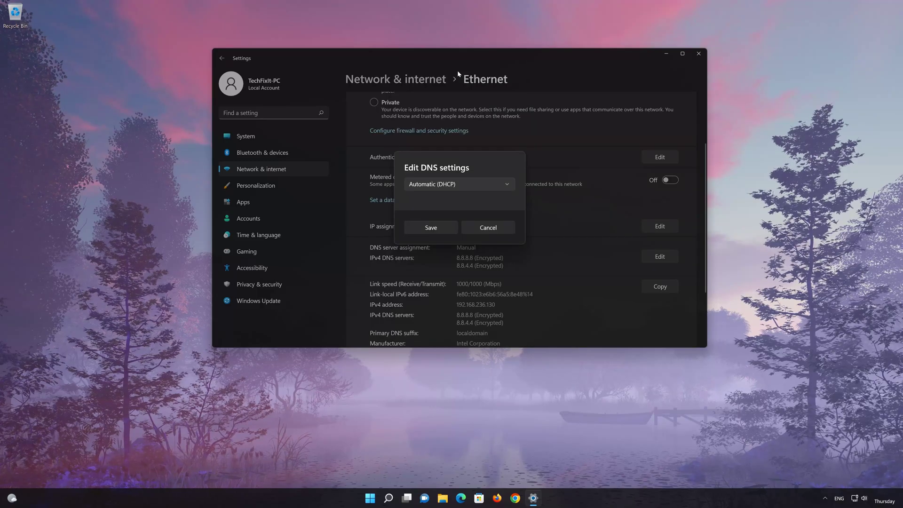
{"action": "left_click", "coordinate": [431, 228]}
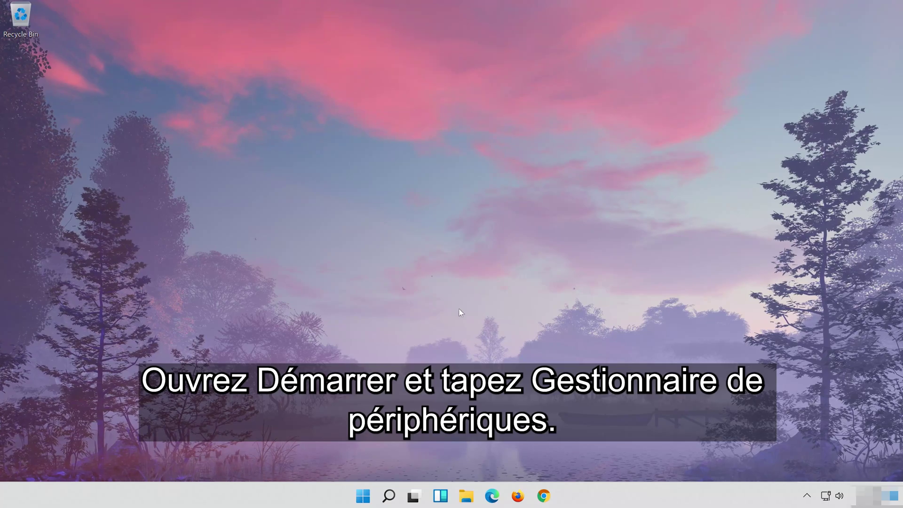
Search Windows for 'device manager' and launch Device Manager from the best match
{"action": "left_click", "coordinate": [389, 496]}
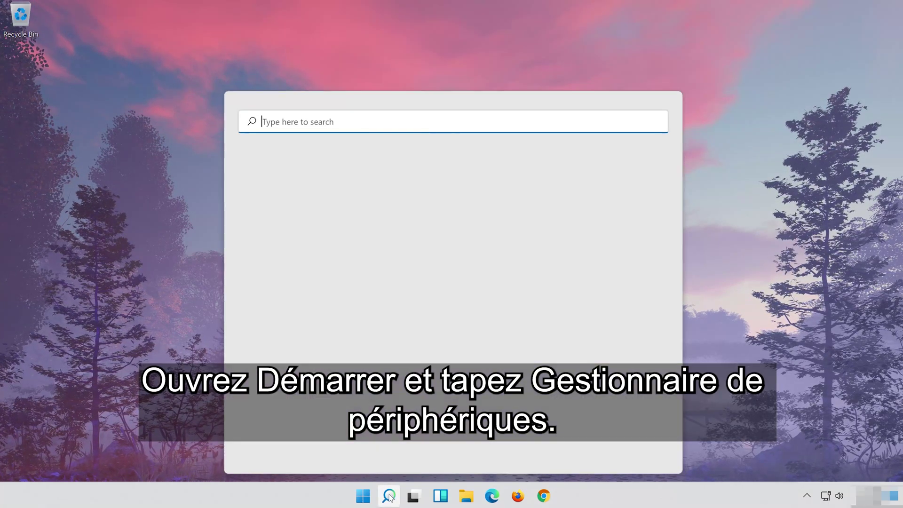
{"action": "type", "text": "dei"}
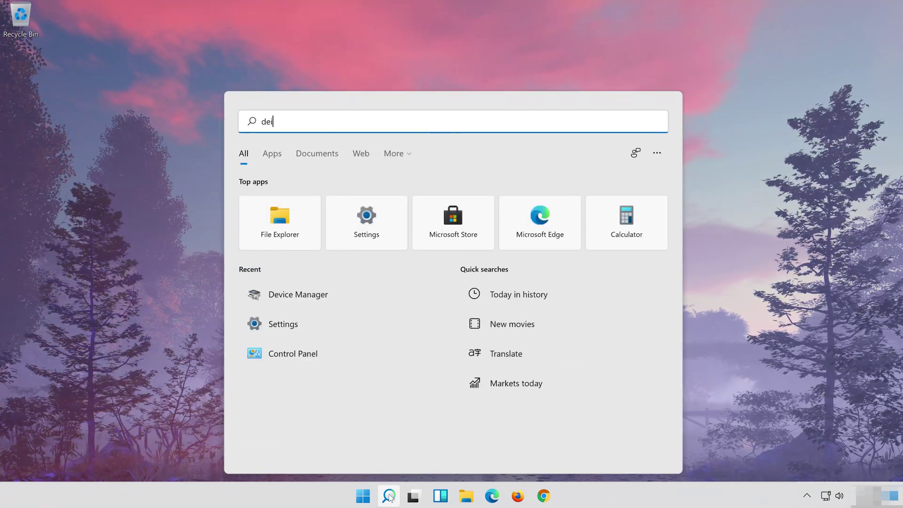
{"action": "key", "text": "BackSpace"}
{"action": "type", "text": "vice mana"}
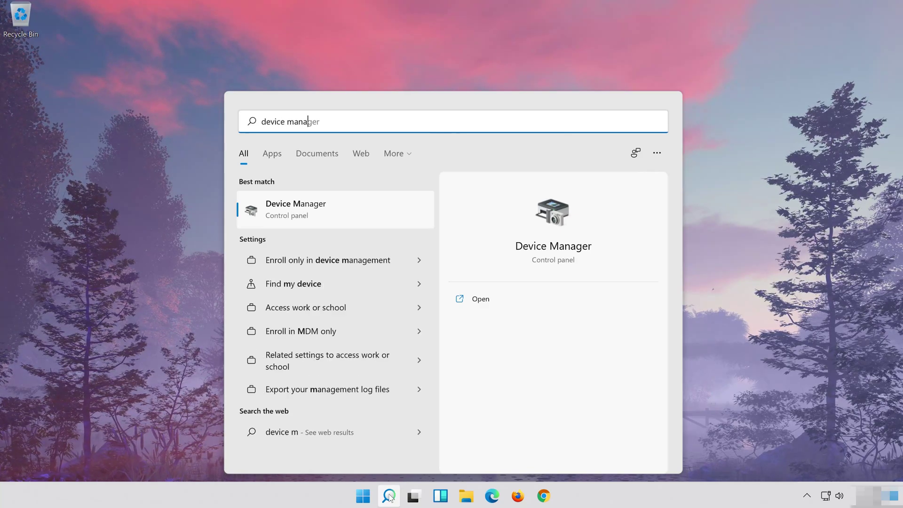
{"action": "type", "text": "ger"}
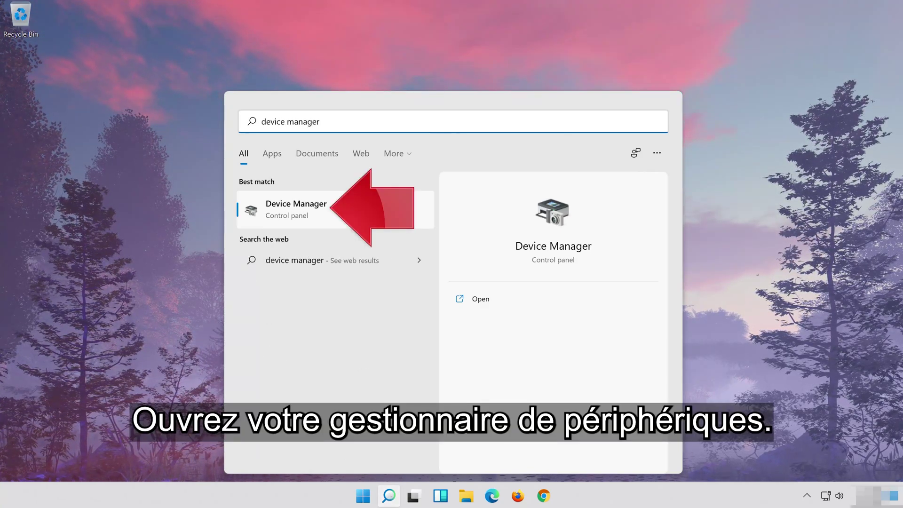
{"action": "left_click", "coordinate": [318, 211]}
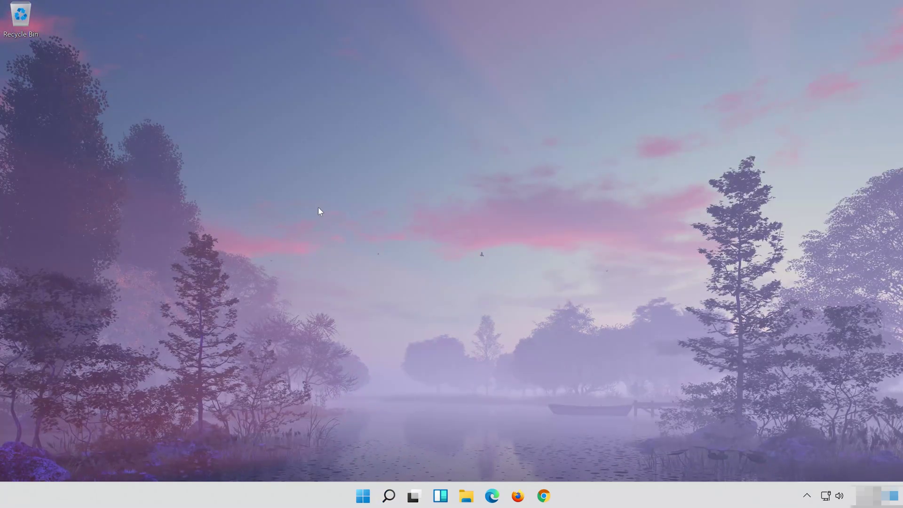
Show the Intel(R) 82574L Gigabit Network Connection's Driver tab: Microsoft, version 12.18.9.23
{"action": "left_click", "coordinate": [297, 304]}
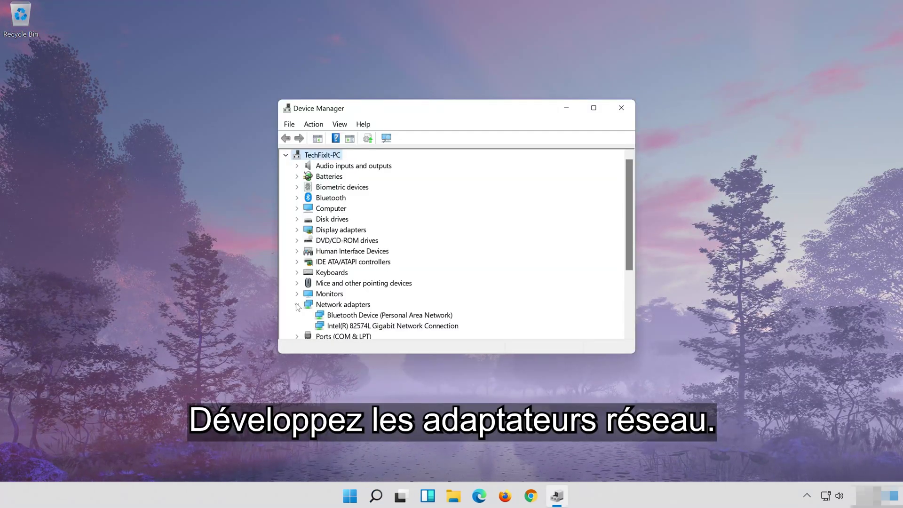
{"action": "left_click", "coordinate": [374, 326]}
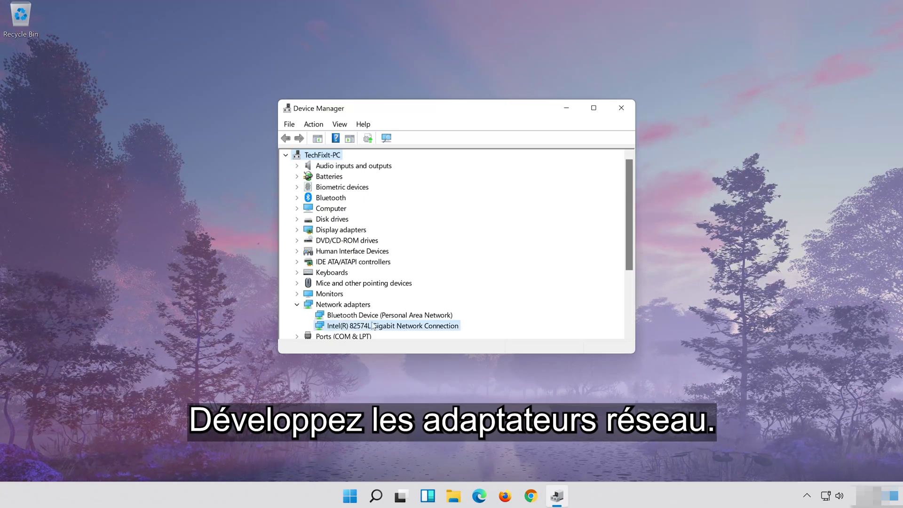
{"action": "right_click", "coordinate": [396, 327]}
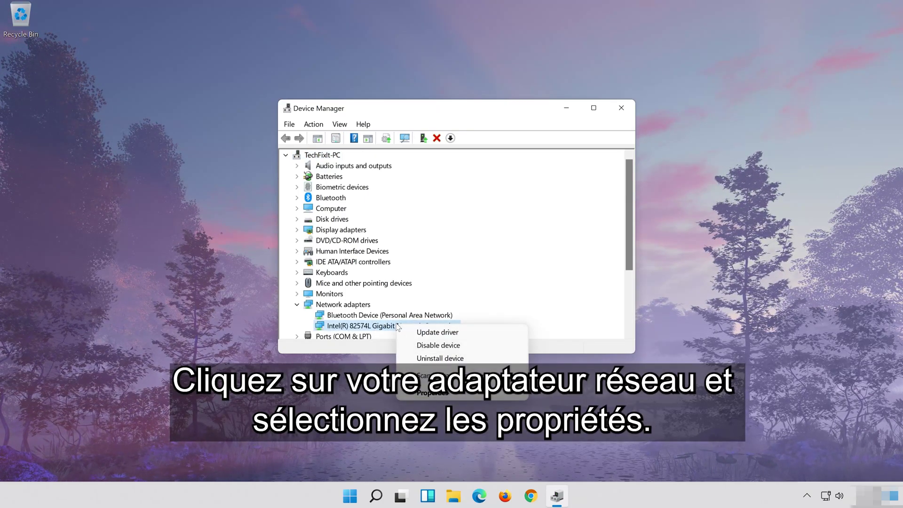
{"action": "left_click", "coordinate": [443, 396]}
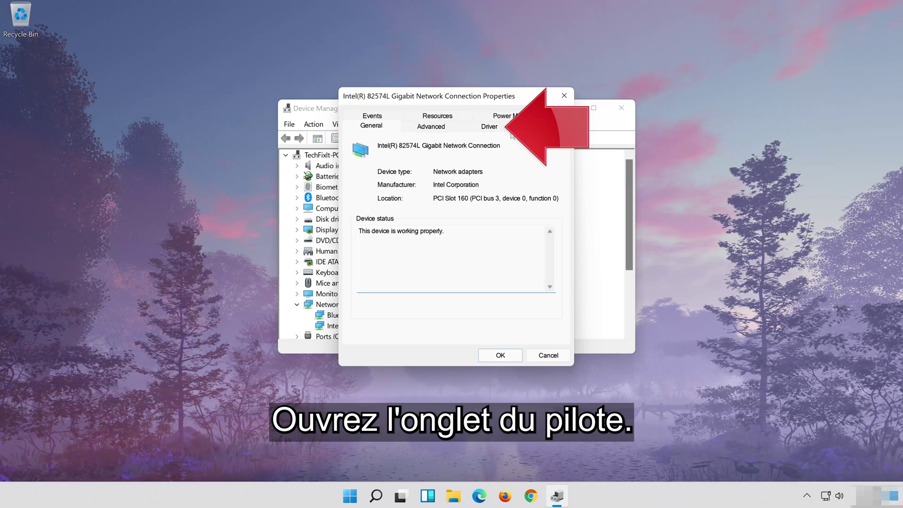
{"action": "left_click", "coordinate": [487, 128]}
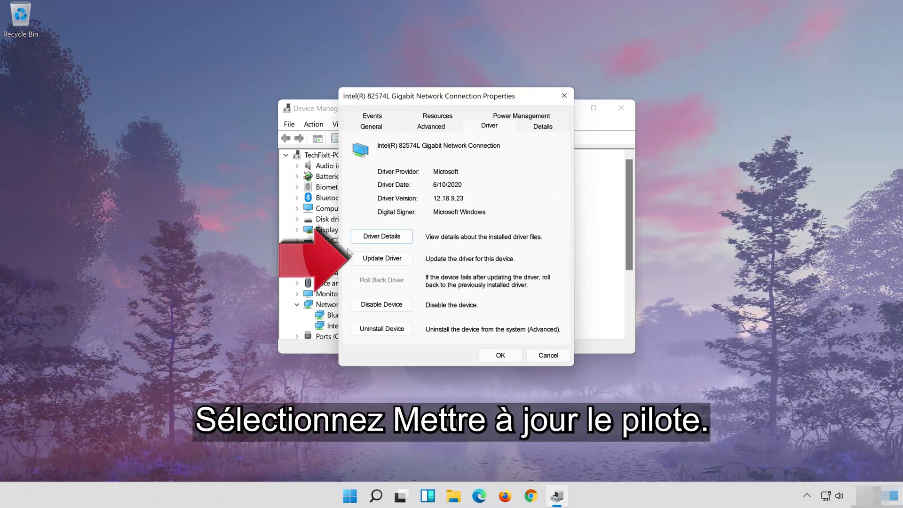
{"action": "left_click", "coordinate": [380, 262]}
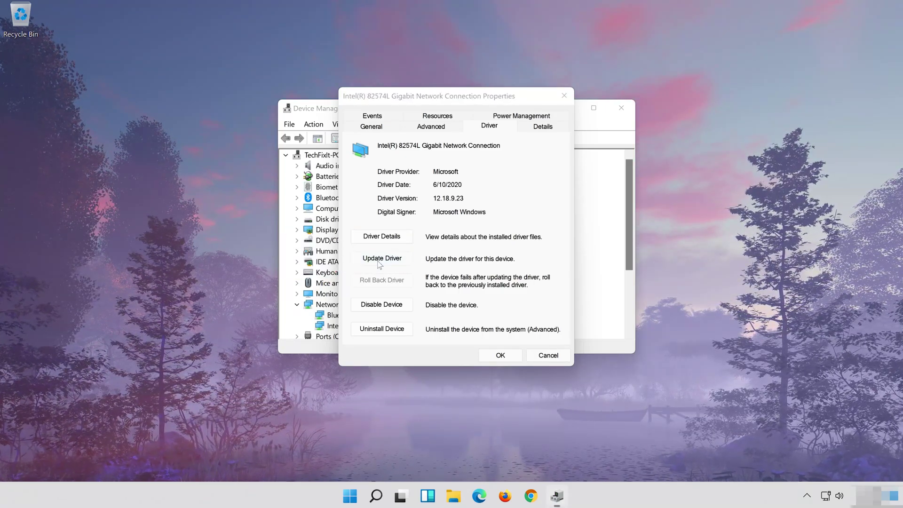
Reinstall the Intel(R) 82574L Gigabit Network Connection driver from the on-computer driver list
{"action": "left_click", "coordinate": [380, 262]}
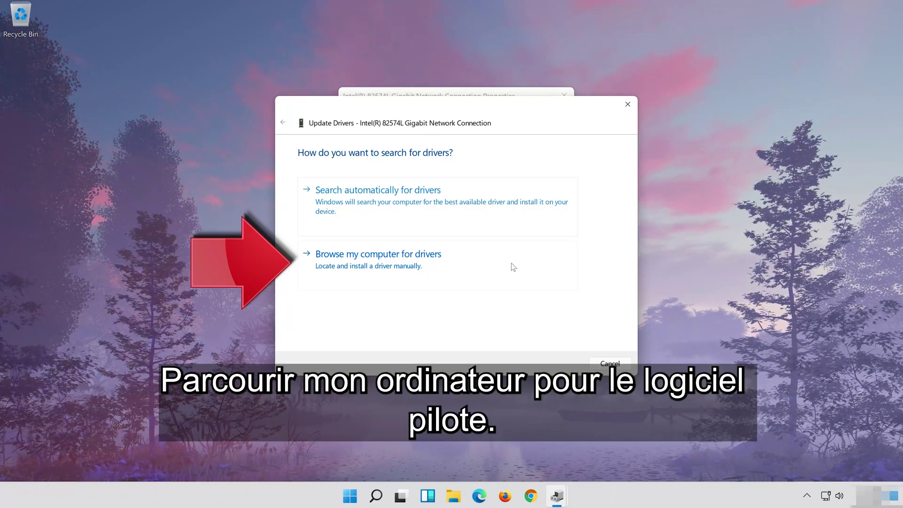
{"action": "left_click", "coordinate": [405, 277]}
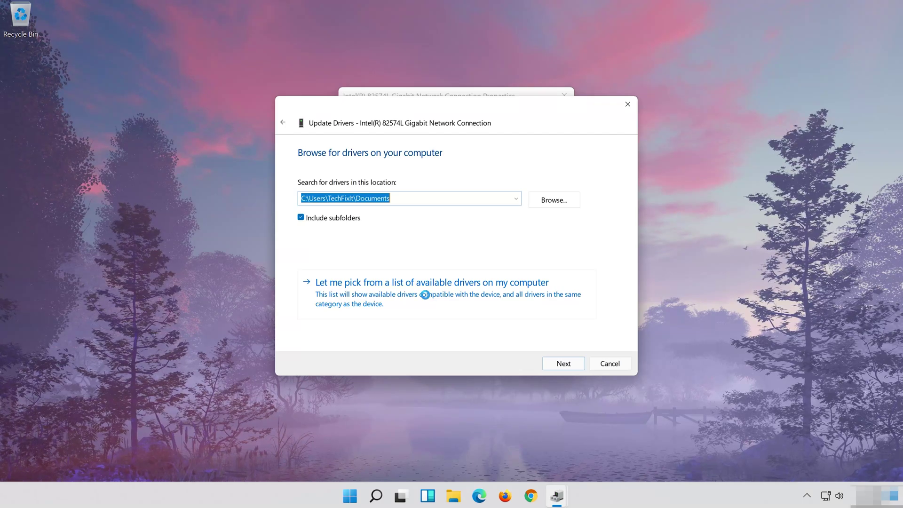
{"action": "left_click", "coordinate": [426, 297]}
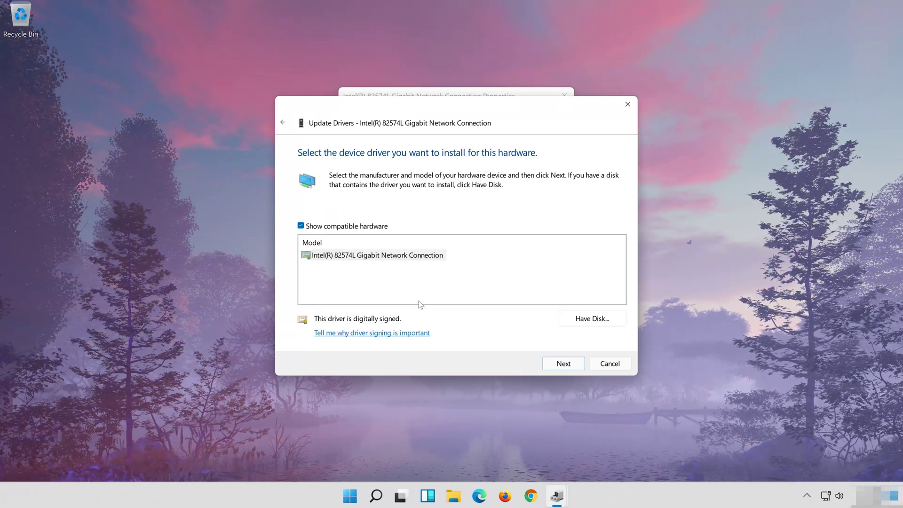
{"action": "left_click", "coordinate": [399, 258]}
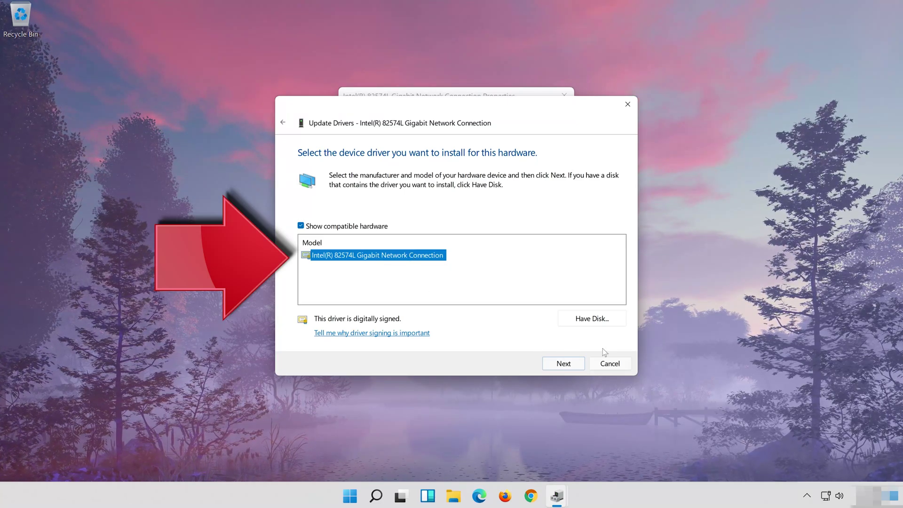
{"action": "left_click", "coordinate": [567, 364]}
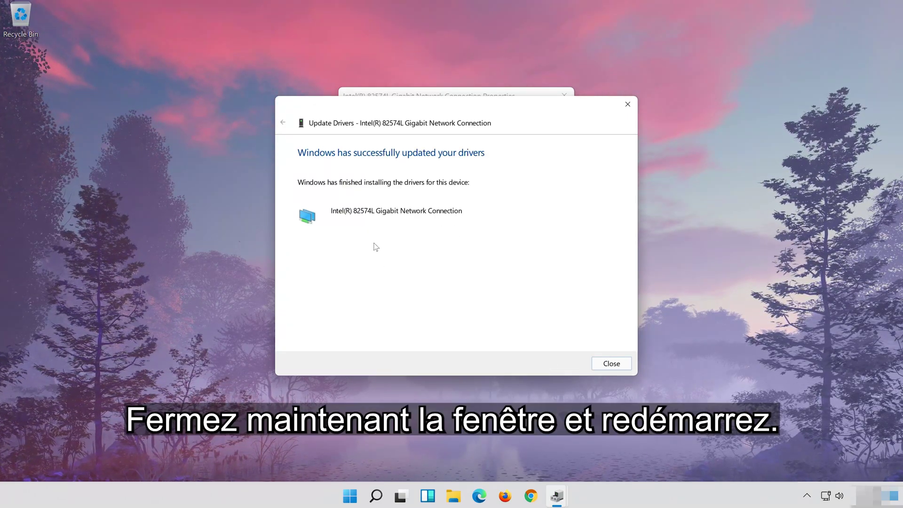
{"action": "left_click", "coordinate": [612, 363]}
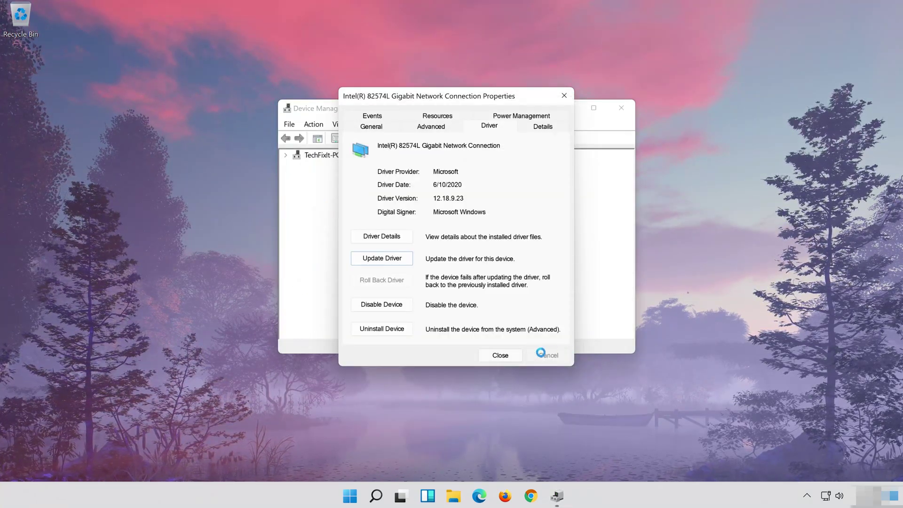
Close the adapter properties and Device Manager, then restart the PC
{"action": "left_click", "coordinate": [500, 356]}
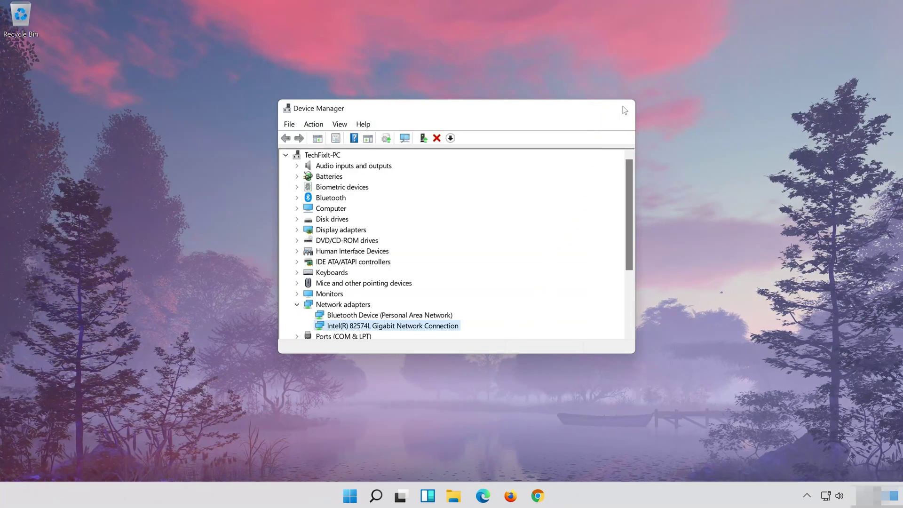
{"action": "left_click", "coordinate": [624, 109]}
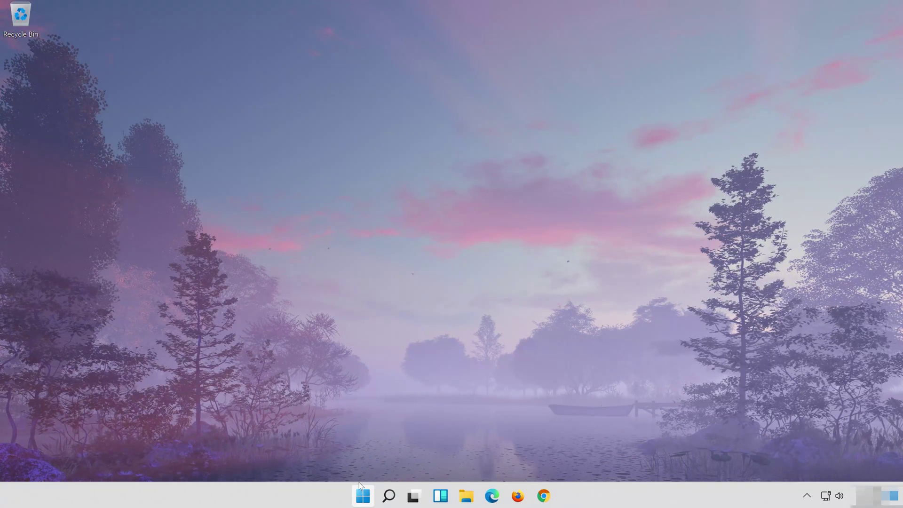
{"action": "left_click", "coordinate": [360, 485]}
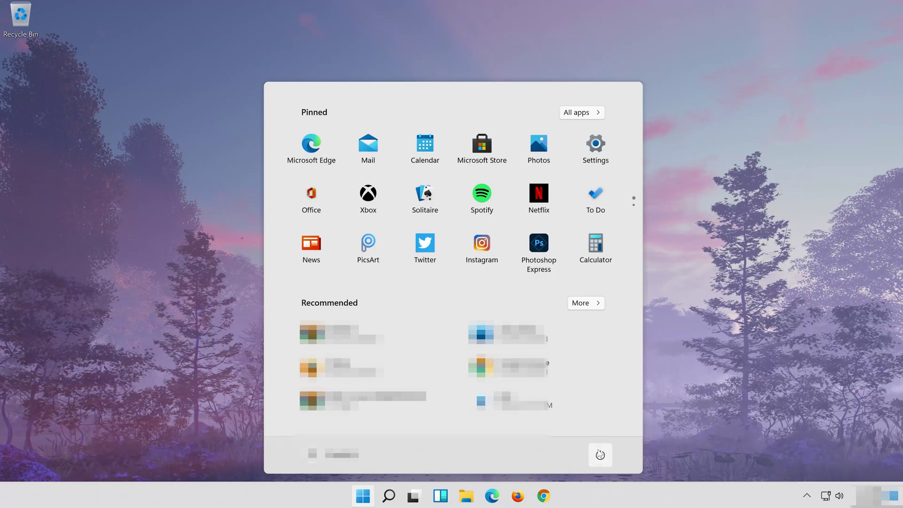
{"action": "left_click", "coordinate": [601, 455]}
{"action": "left_click", "coordinate": [601, 430]}
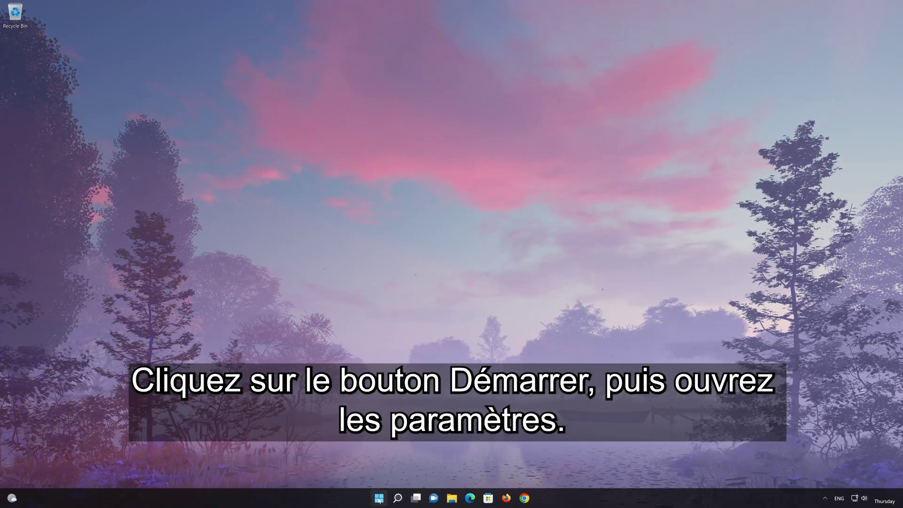
Reopen Settings on Network & internet to confirm Ethernet0 shows as Connected
{"action": "left_click", "coordinate": [379, 499]}
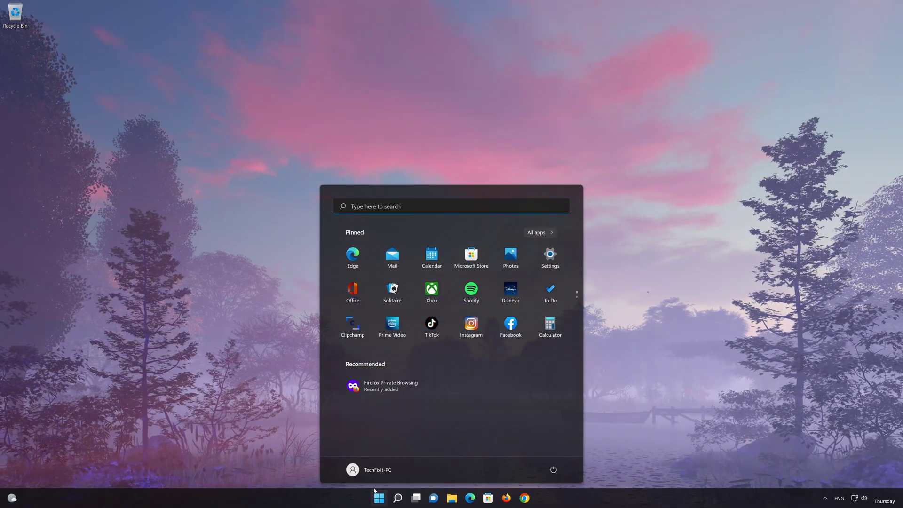
{"action": "left_click", "coordinate": [549, 258]}
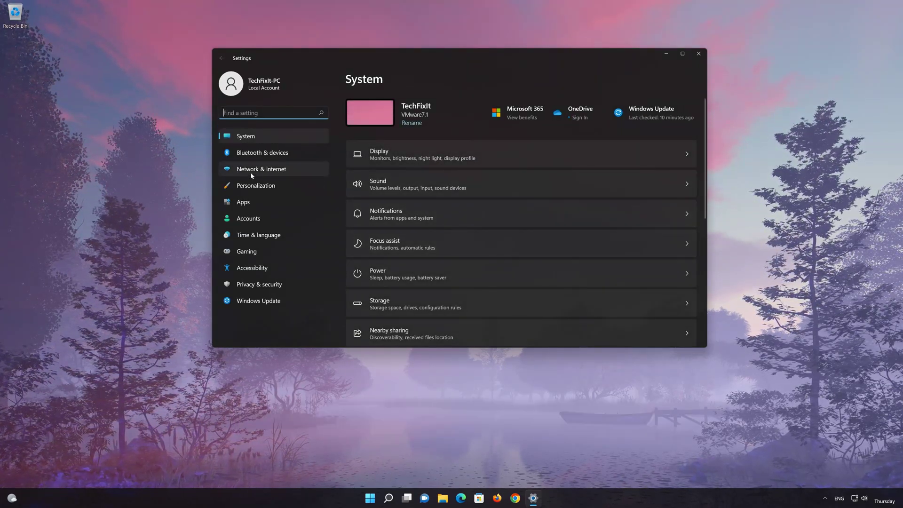
{"action": "left_click", "coordinate": [273, 172]}
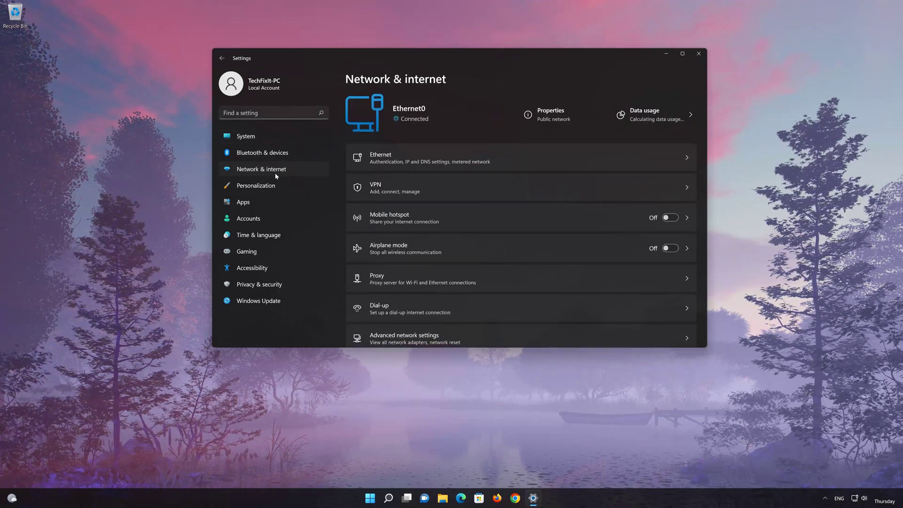
{"action": "scroll", "coordinate": [367, 263], "scroll_direction": "down", "scroll_amount": 1}
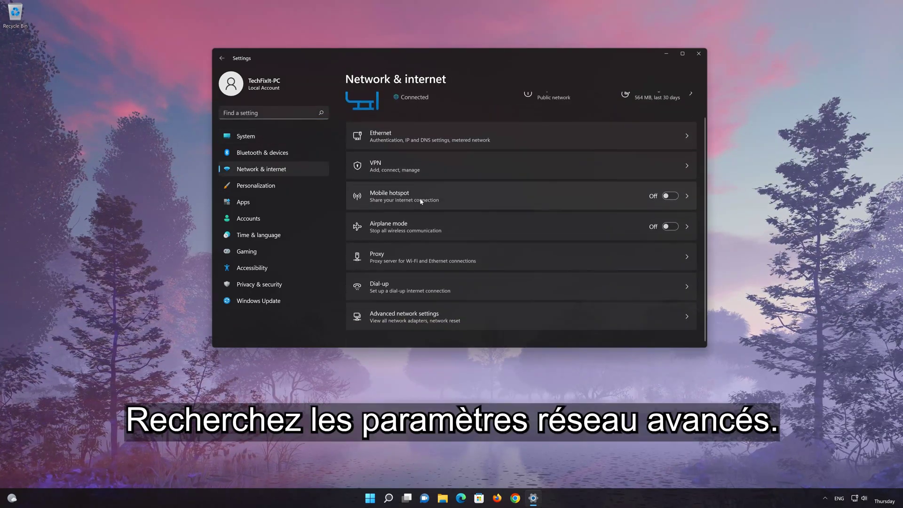
Run Network reset from Advanced network settings and confirm the reset of all network adapters
{"action": "left_click", "coordinate": [413, 324]}
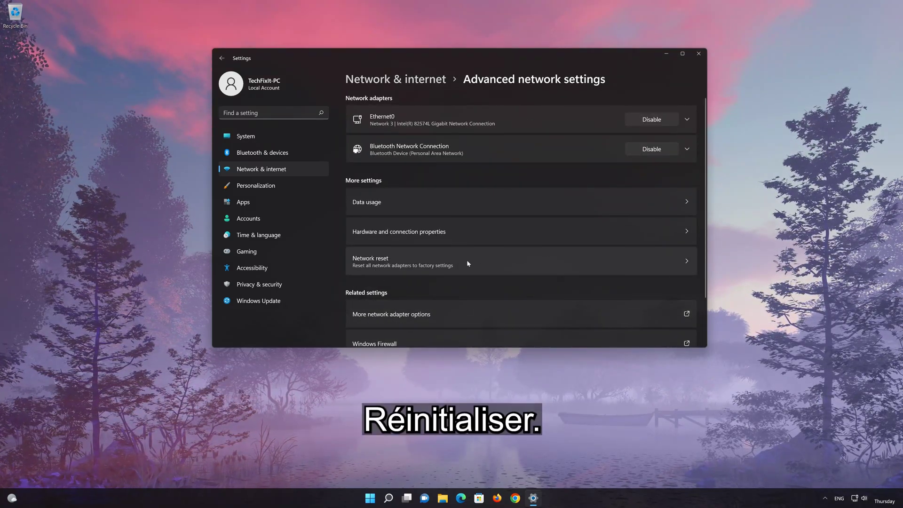
{"action": "left_click", "coordinate": [419, 262]}
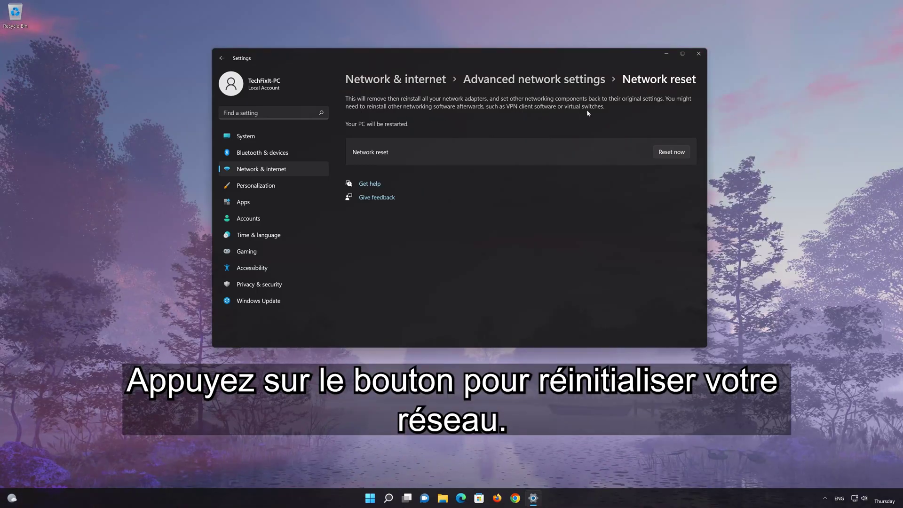
{"action": "left_click", "coordinate": [680, 154]}
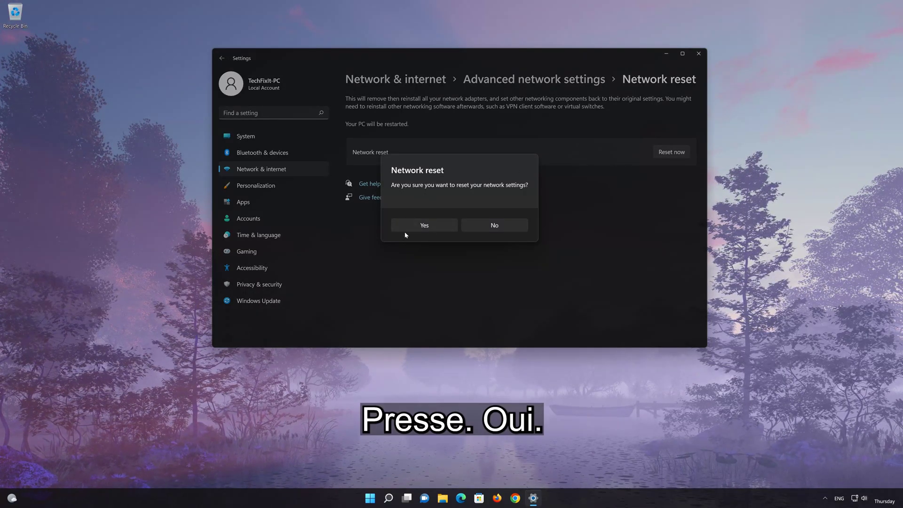
{"action": "left_click", "coordinate": [412, 229]}
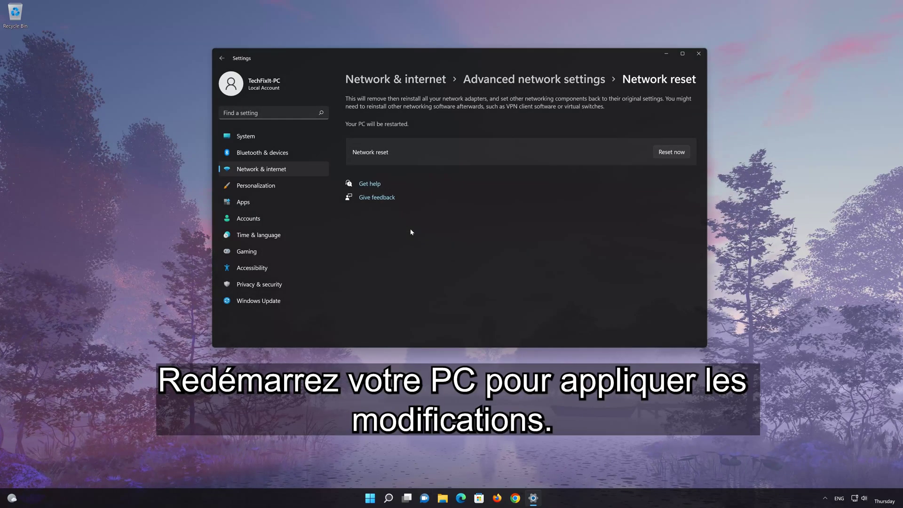